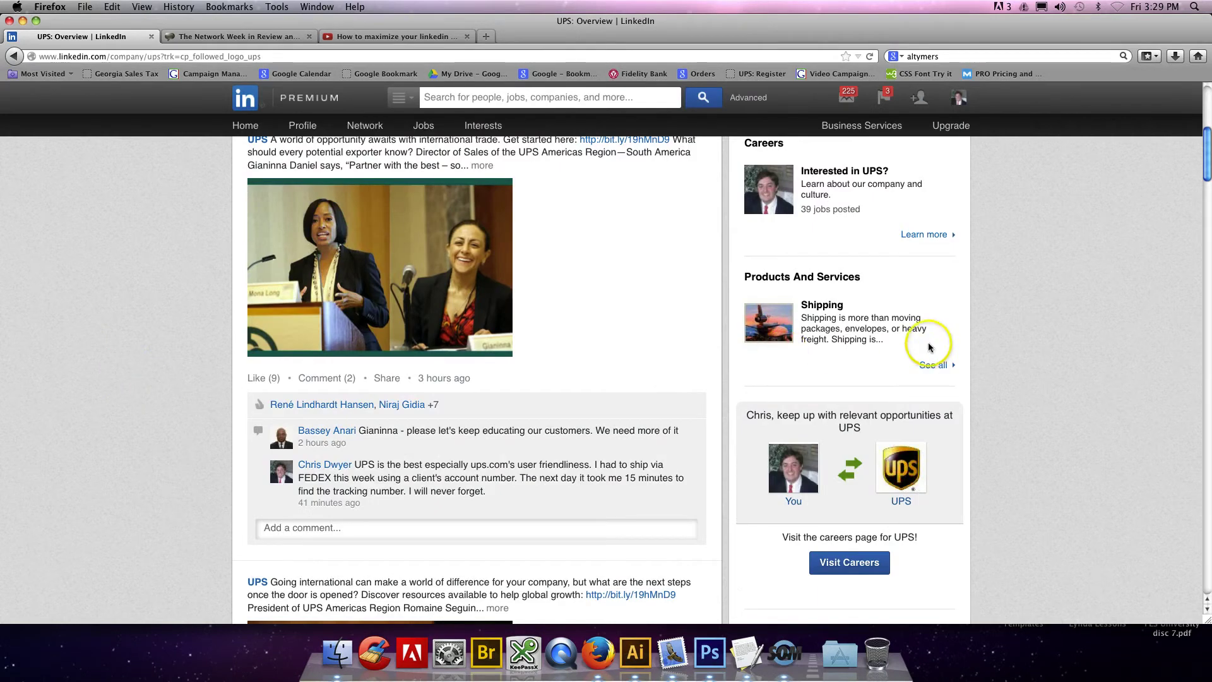
left_click_drag(1208, 152, 1208, 144)
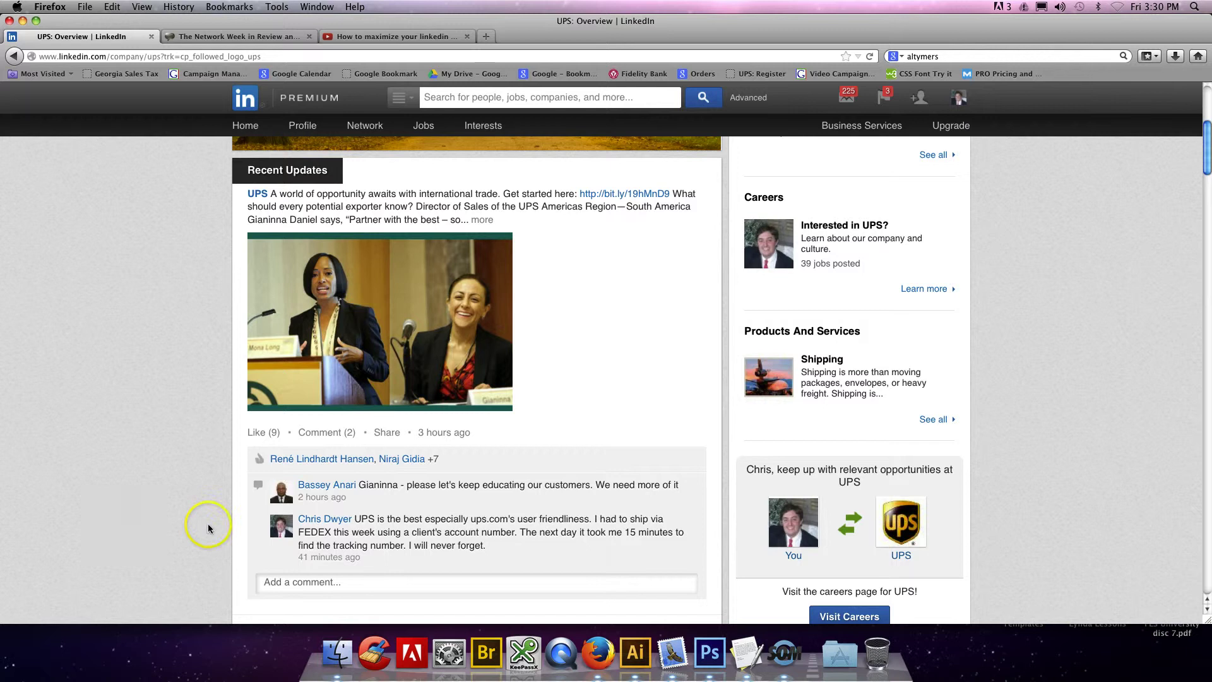
Step: Look at the Share dialog for the UPS post, then dismiss it without posting
left_click(386, 437)
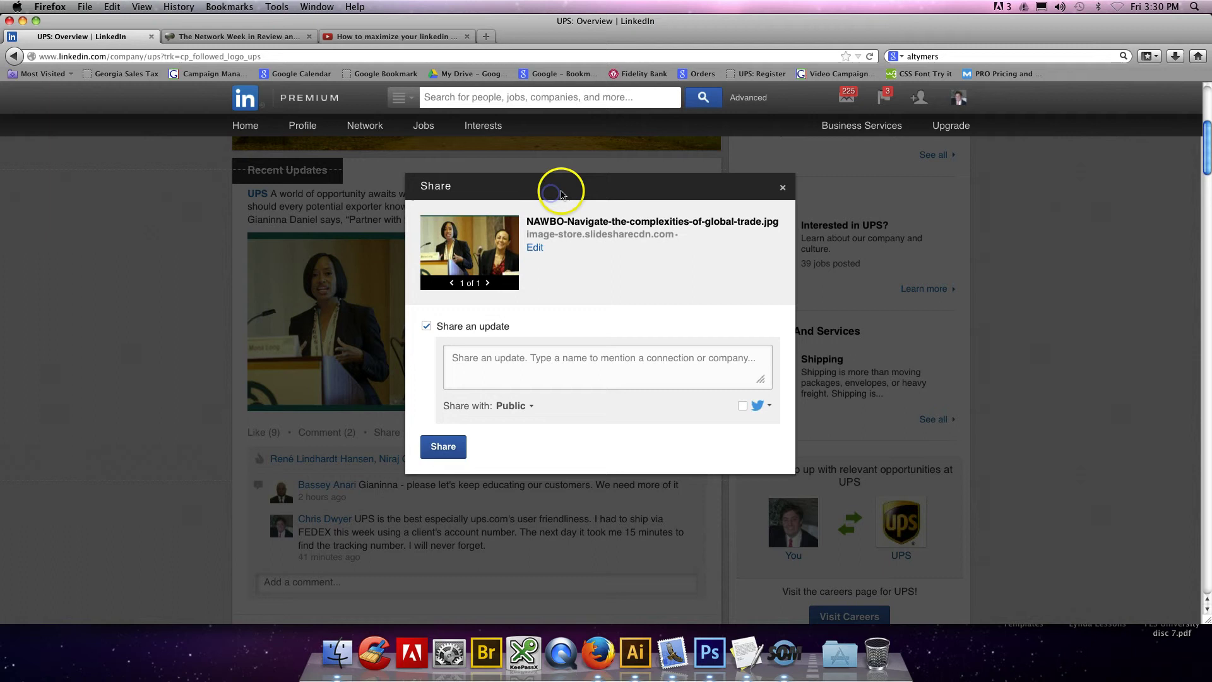
left_click(531, 213)
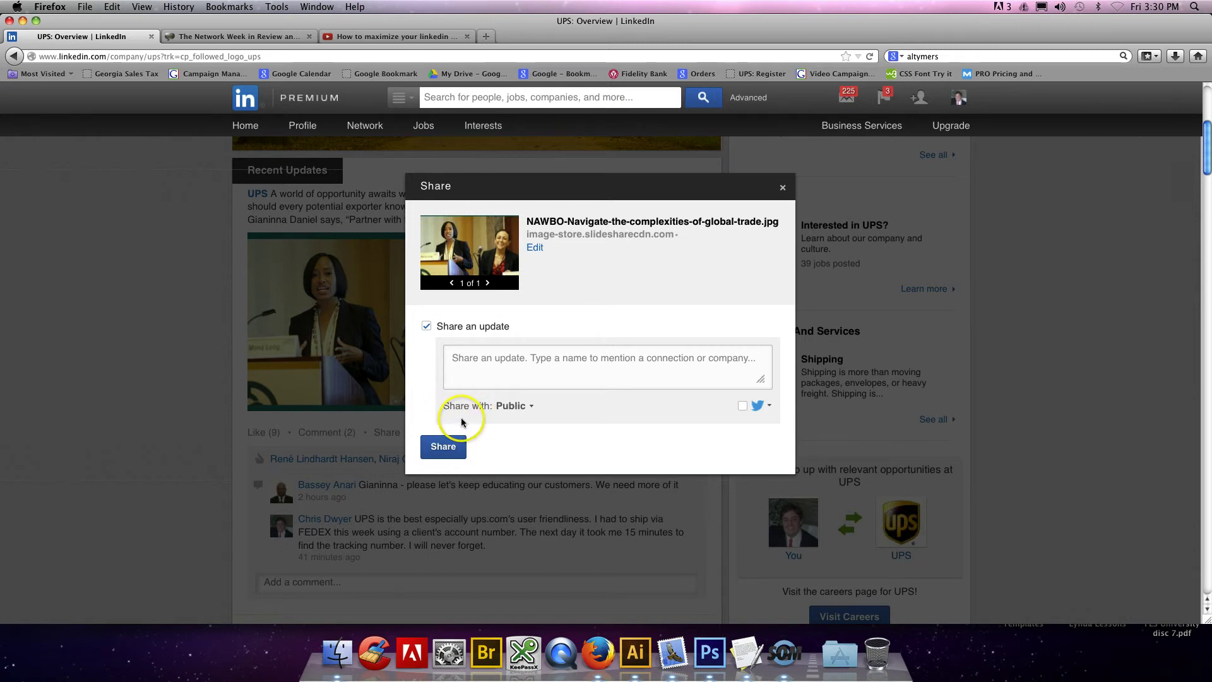
left_click(782, 187)
Step: Return to the home feed and scroll down to the UPS international trade post
left_click(242, 131)
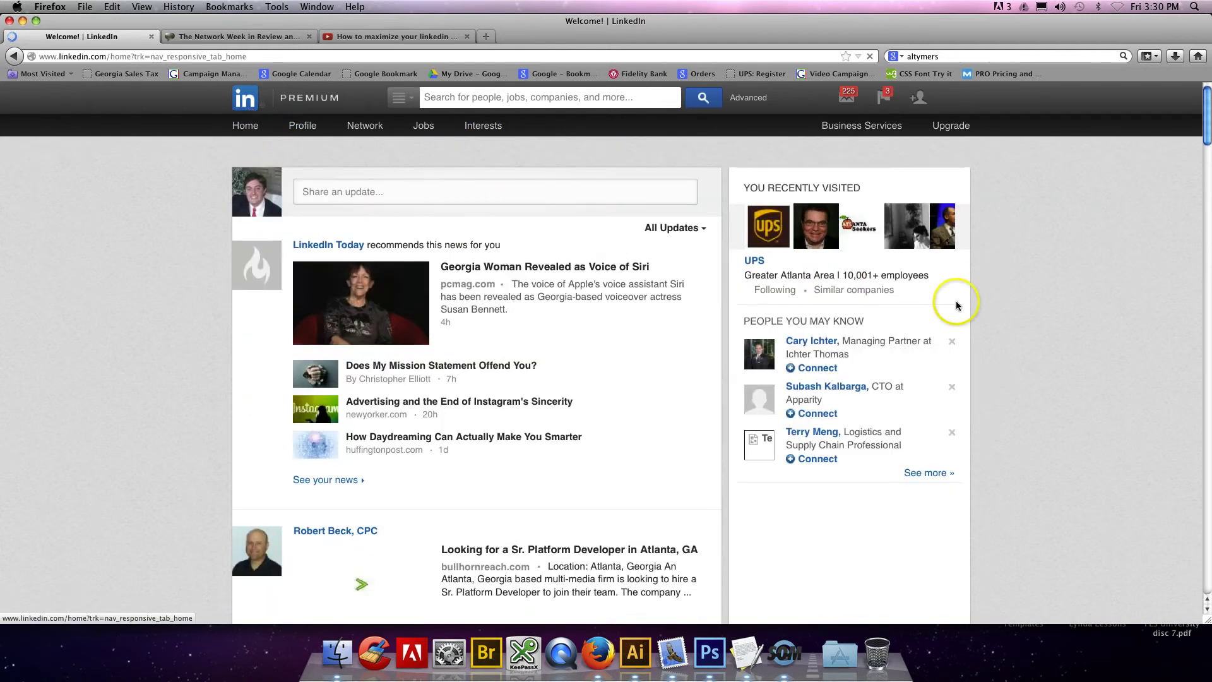
left_click_drag(1207, 138, 1206, 613)
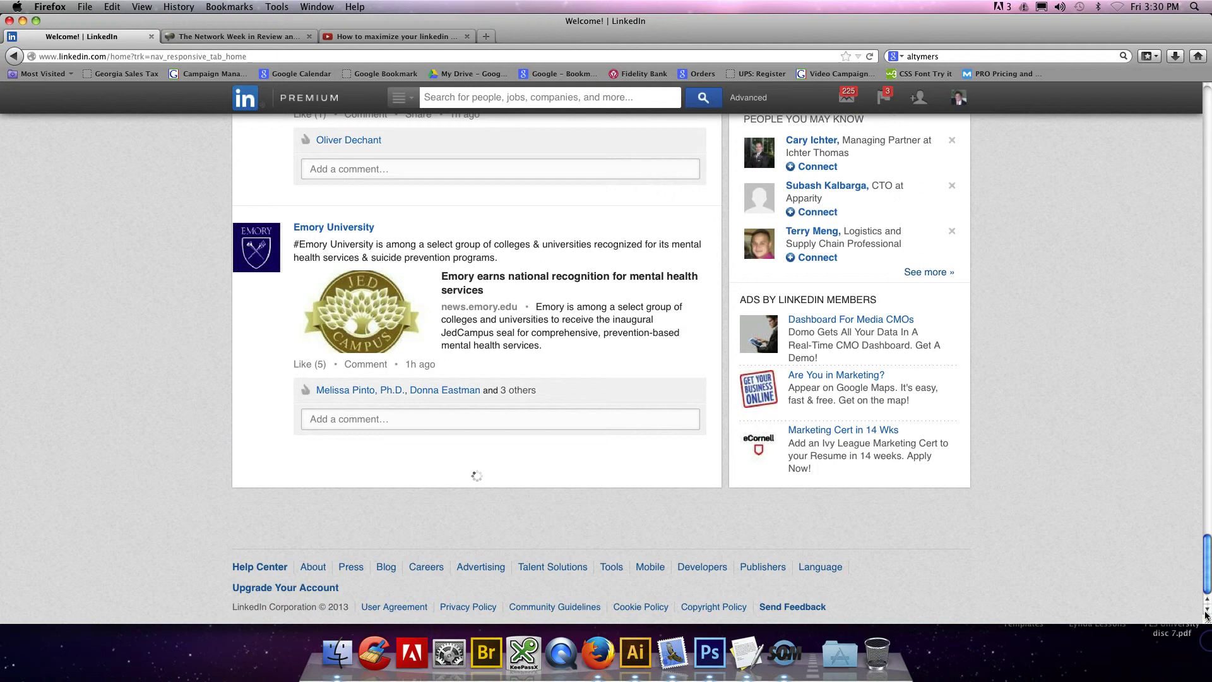
left_click_drag(1207, 375, 1208, 502)
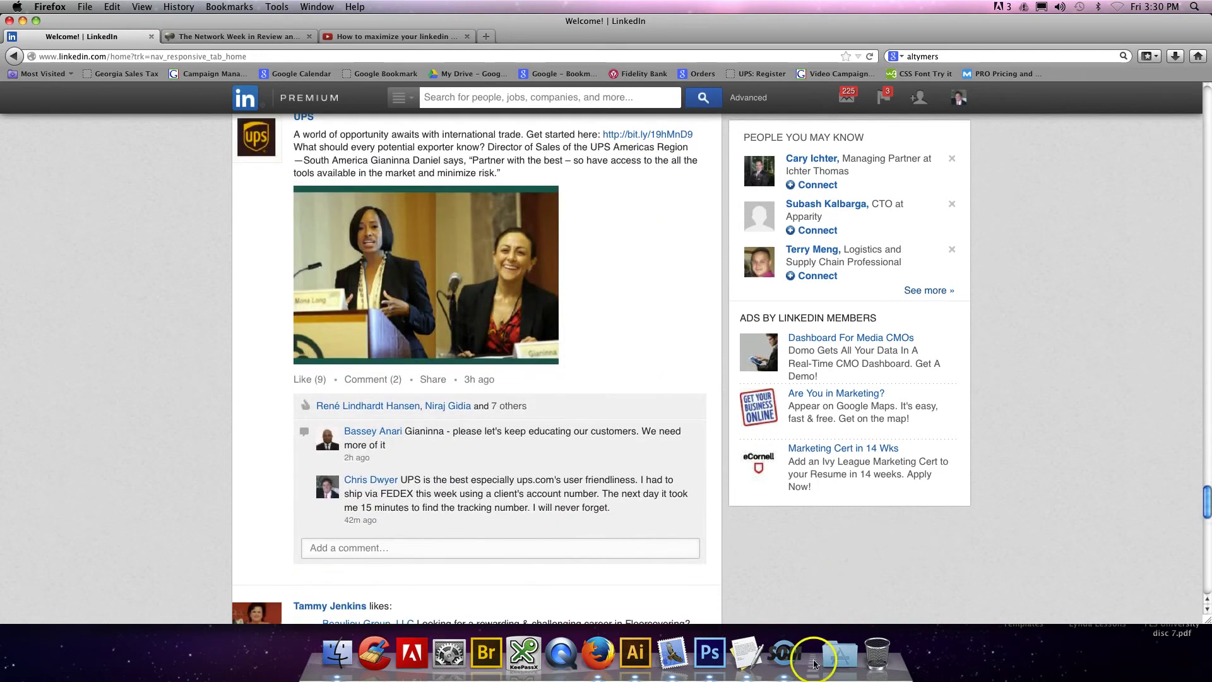
left_click(784, 654)
left_click(163, 331)
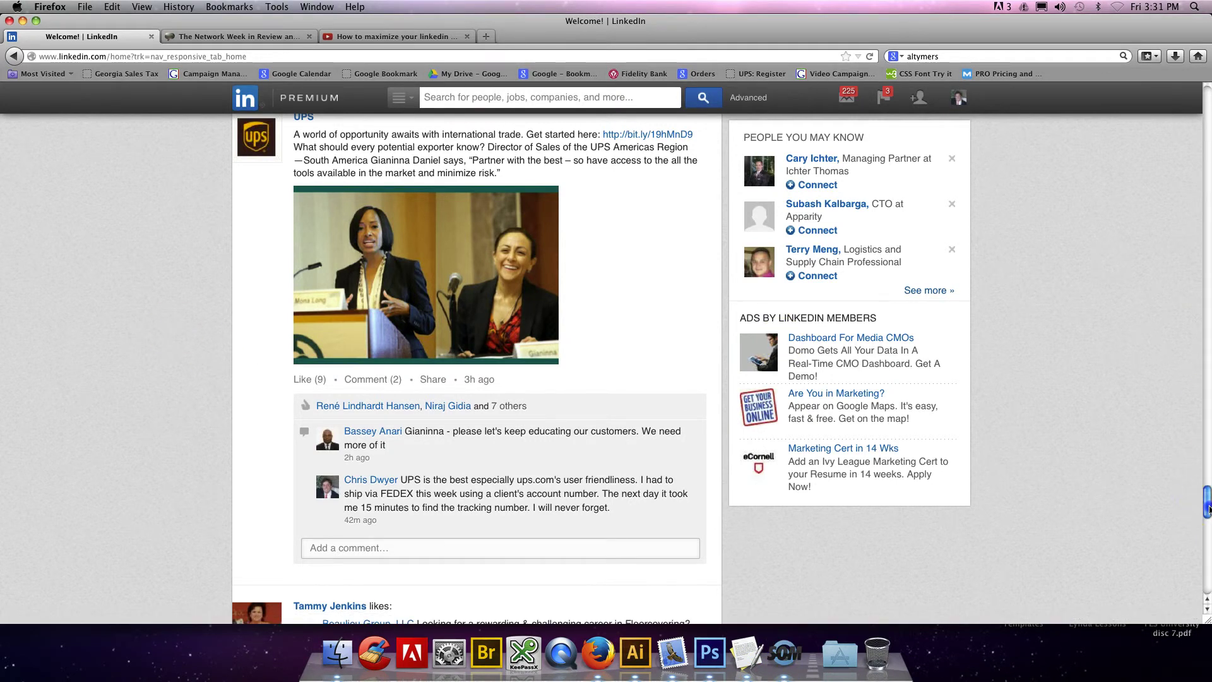
mouse_move(1208, 509)
left_mouse_down()
mouse_move(1193, 501)
mouse_move(1205, 508)
left_mouse_up()
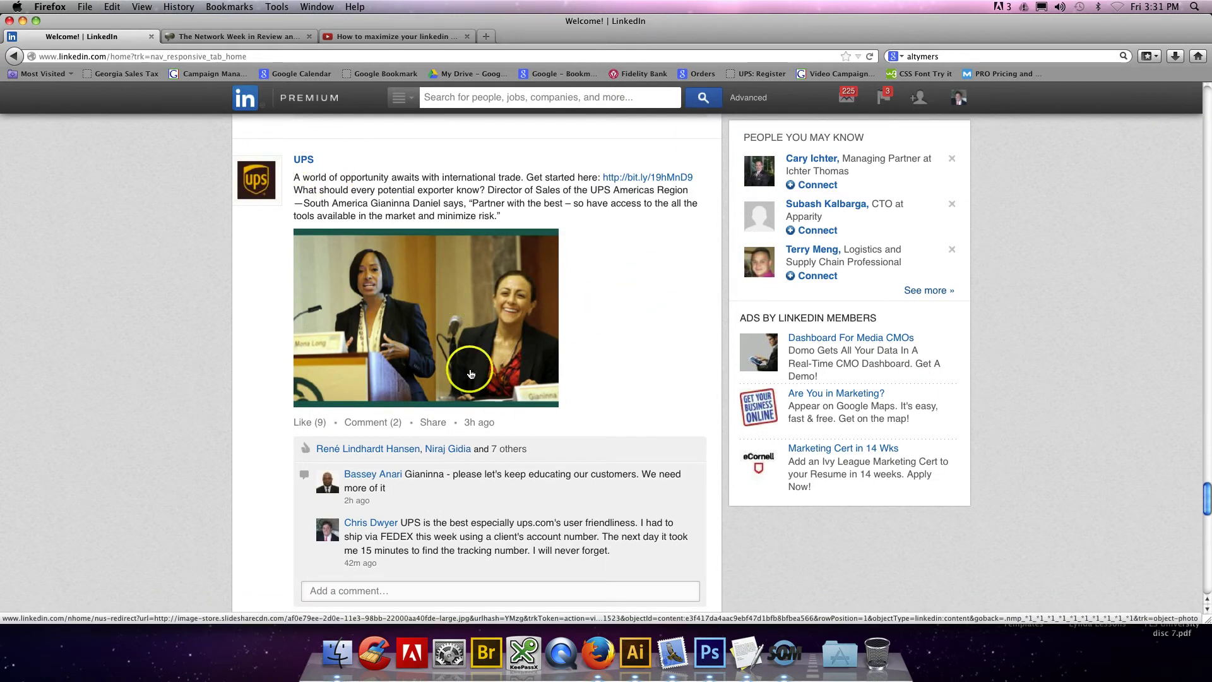
mouse_move(516, 536)
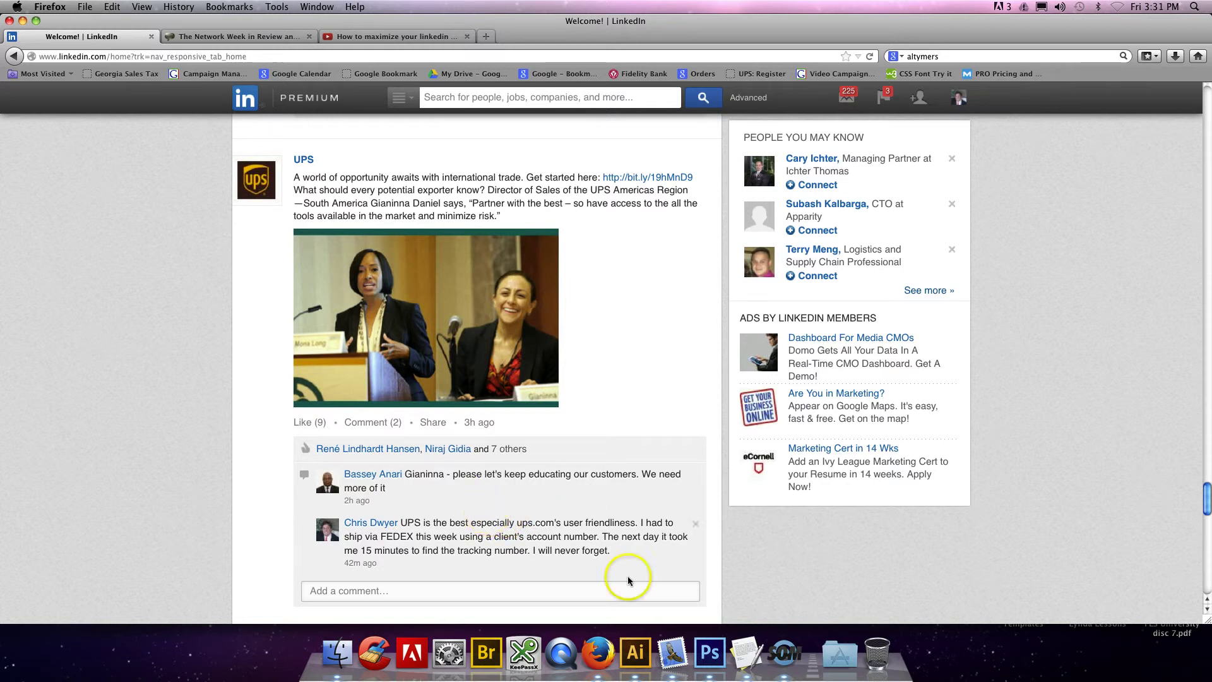
left_click(784, 653)
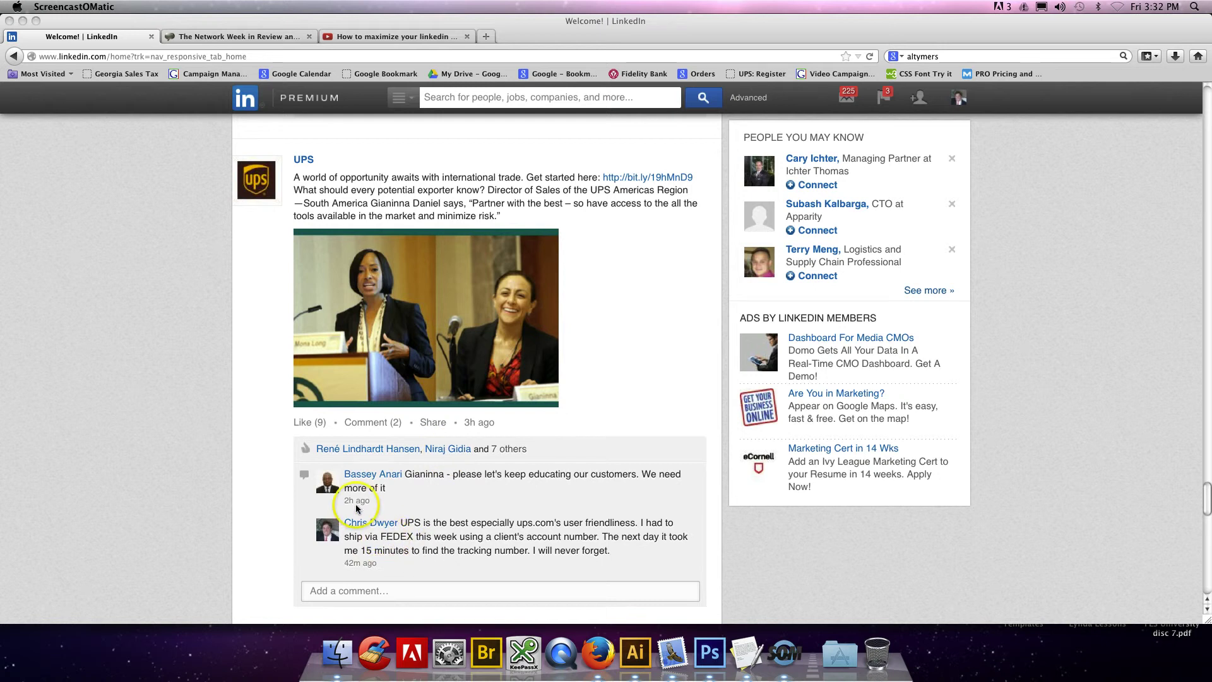
left_click(431, 422)
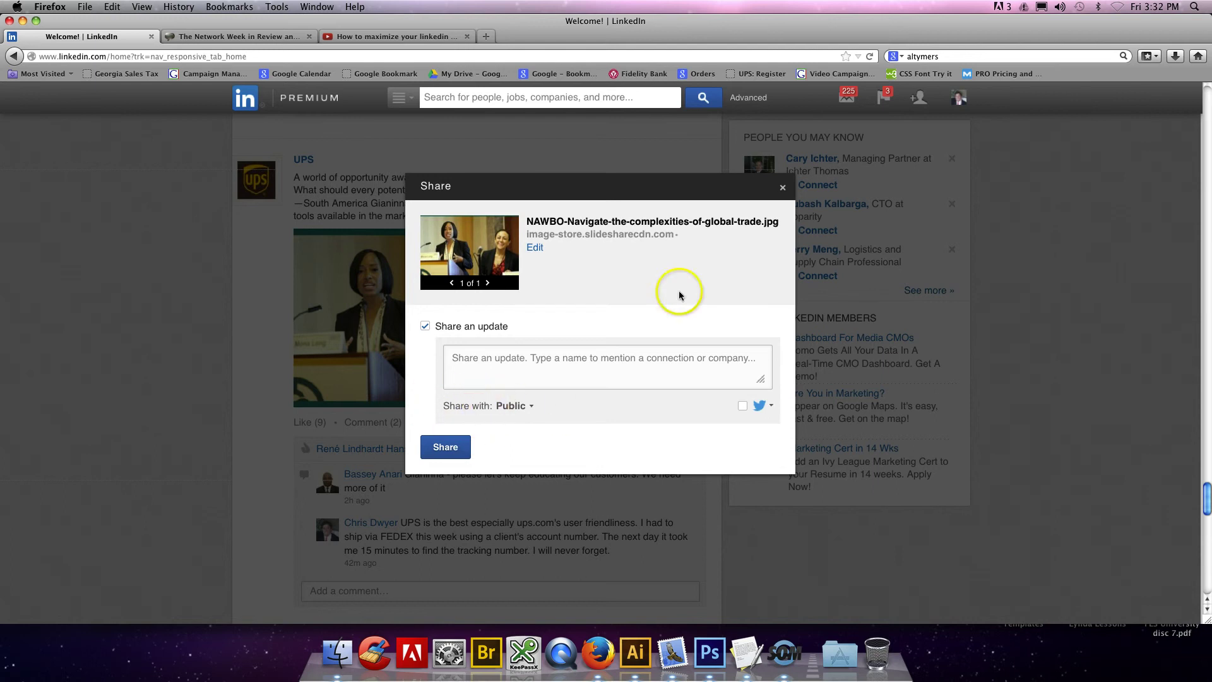
left_click(783, 190)
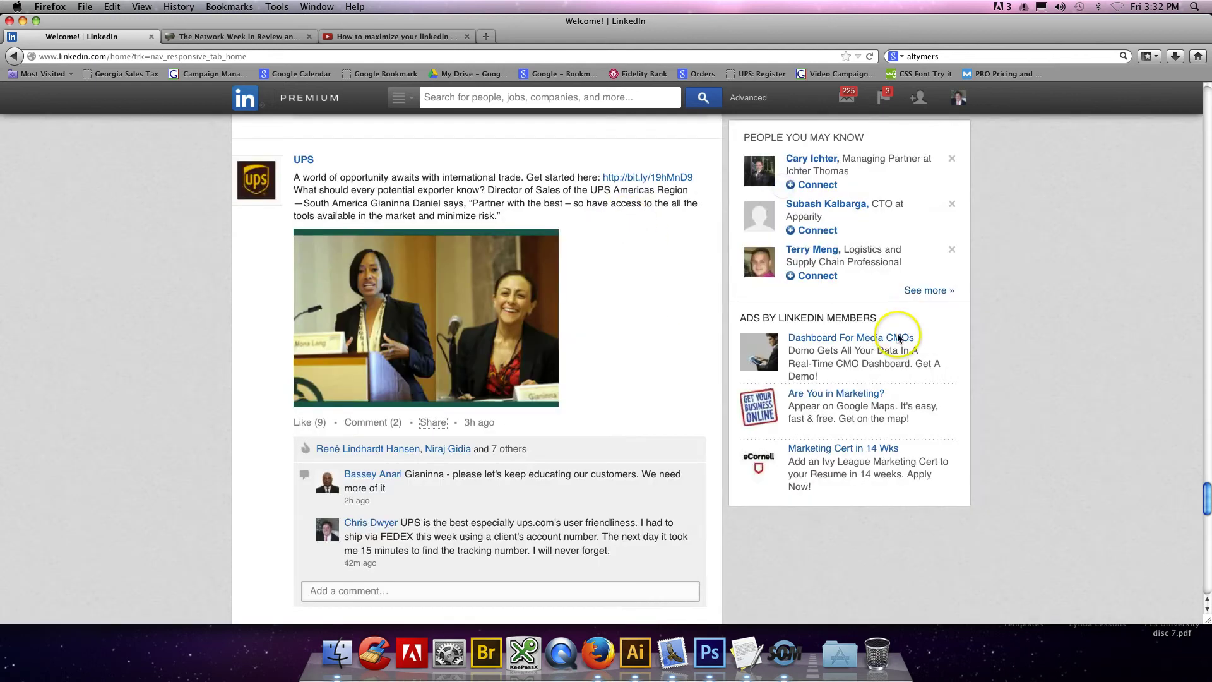
left_click_drag(1208, 510, 1208, 479)
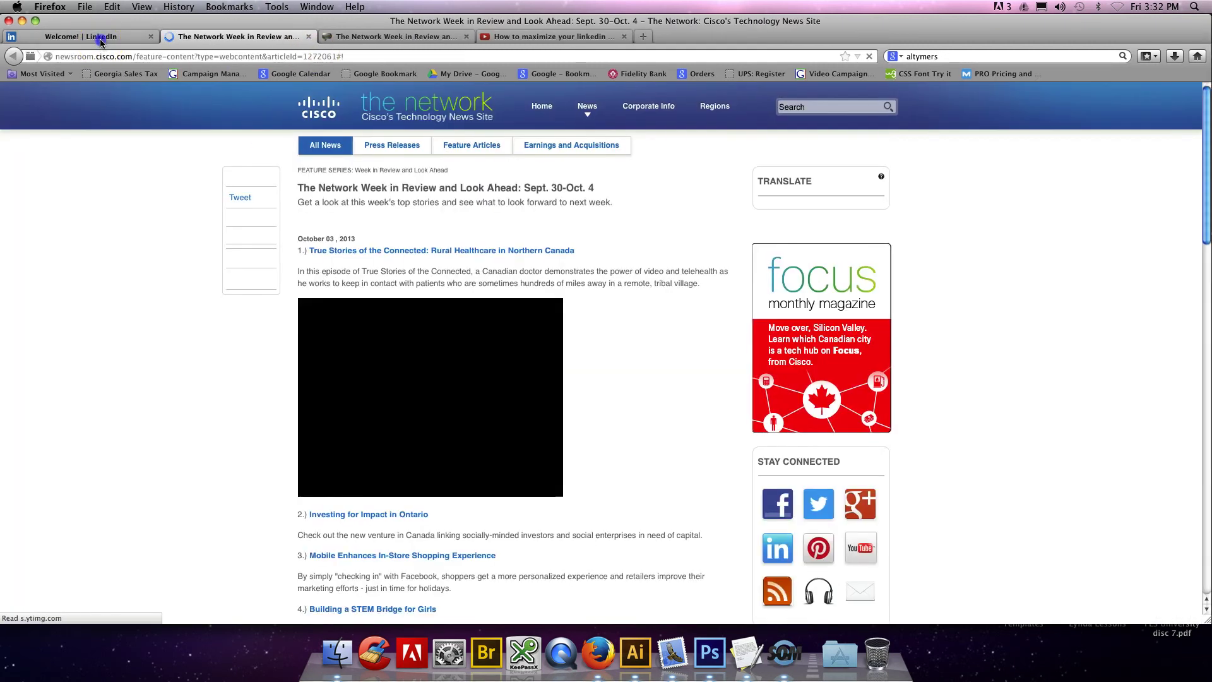
Step: Switch from the Cisco Newsroom article back to the LinkedIn feed
left_click(103, 39)
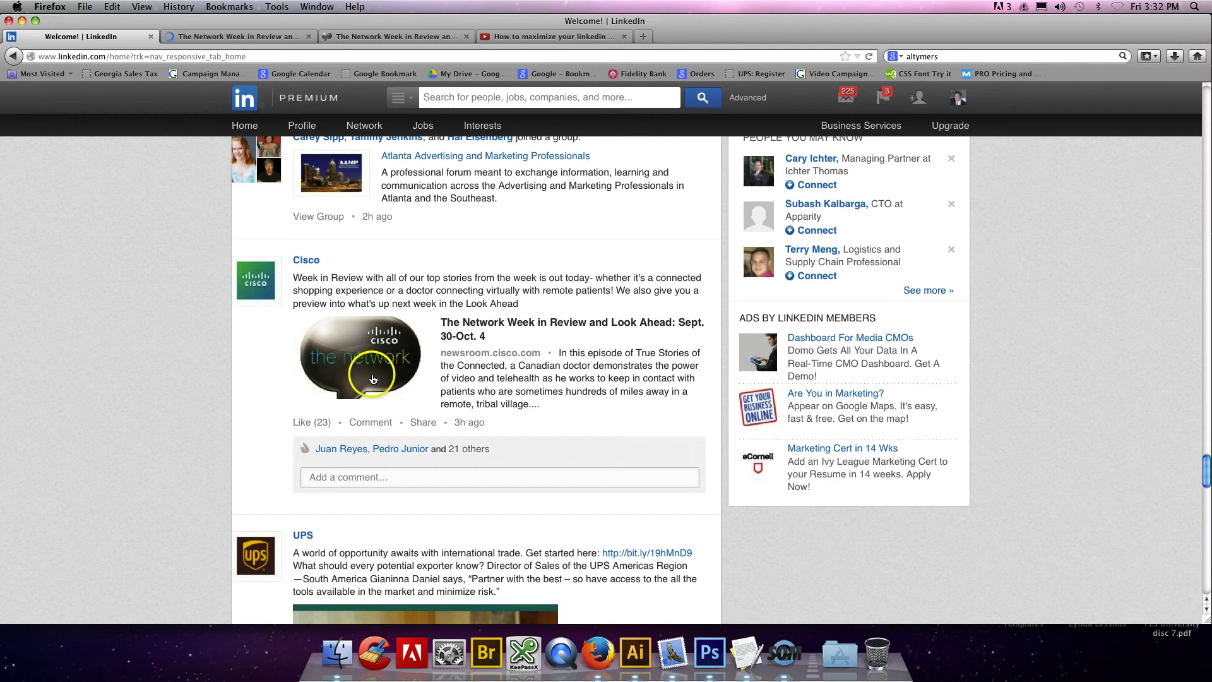
Step: Start sharing Cisco's Network Week post with 'Post to groups' turned on
left_click(417, 424)
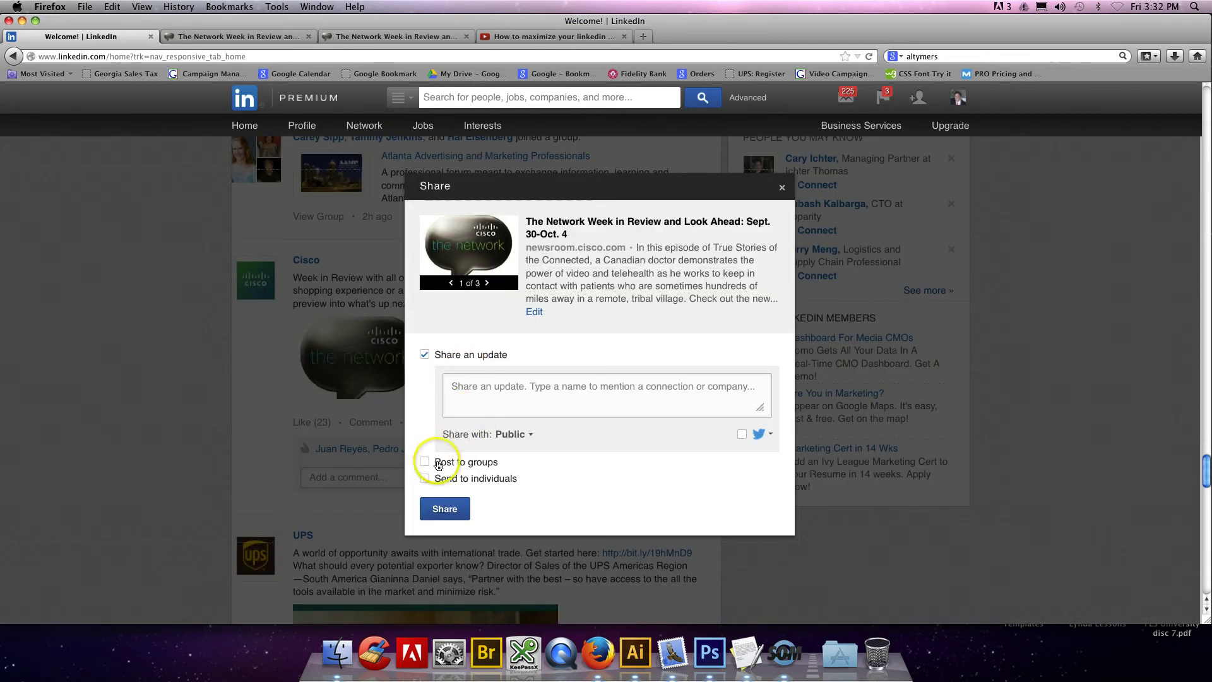
left_click(424, 461)
right_click(438, 491)
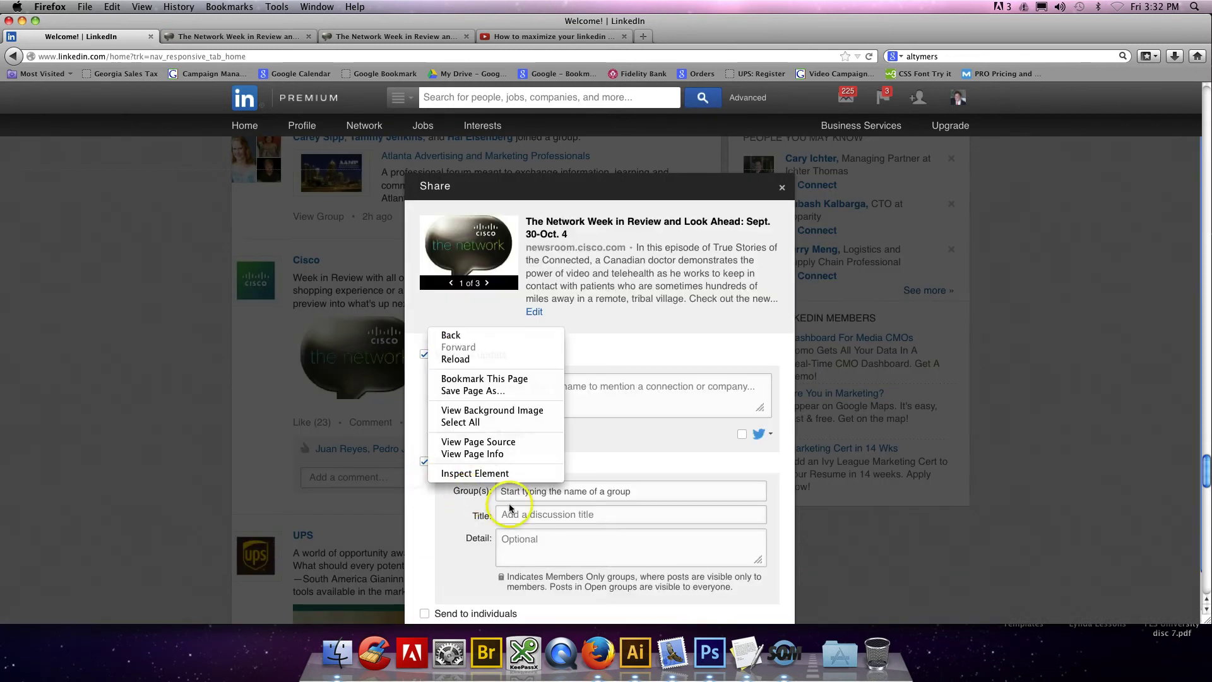
left_click(632, 492)
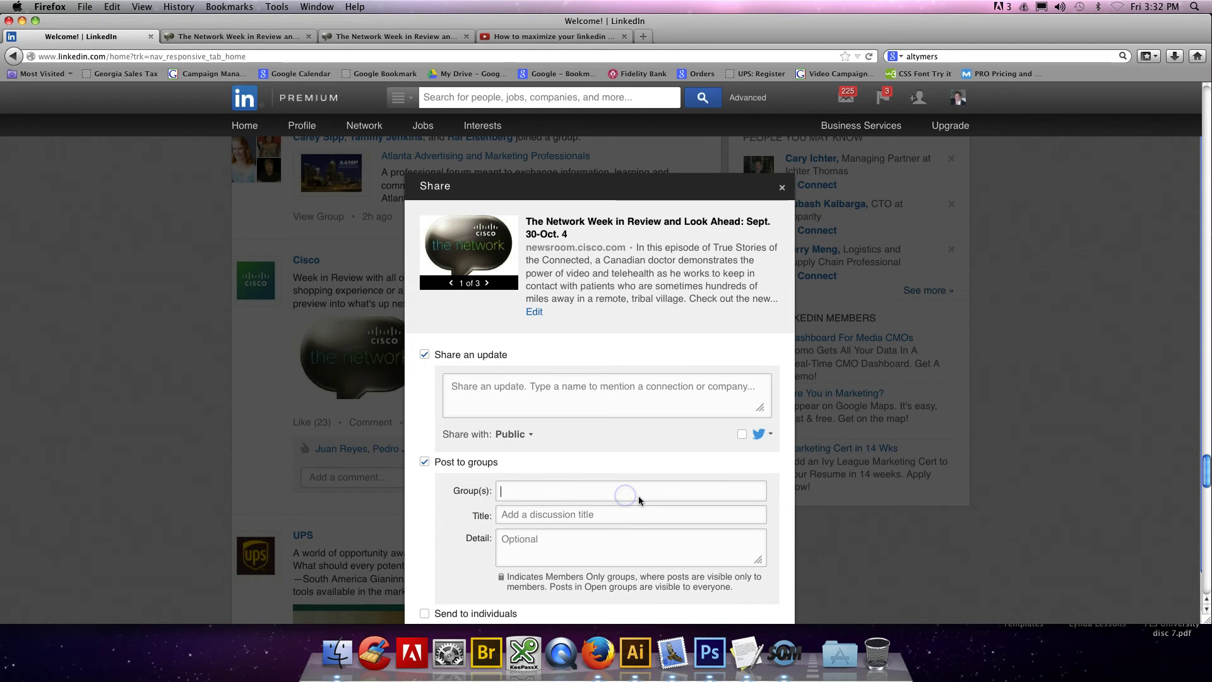
type("a")
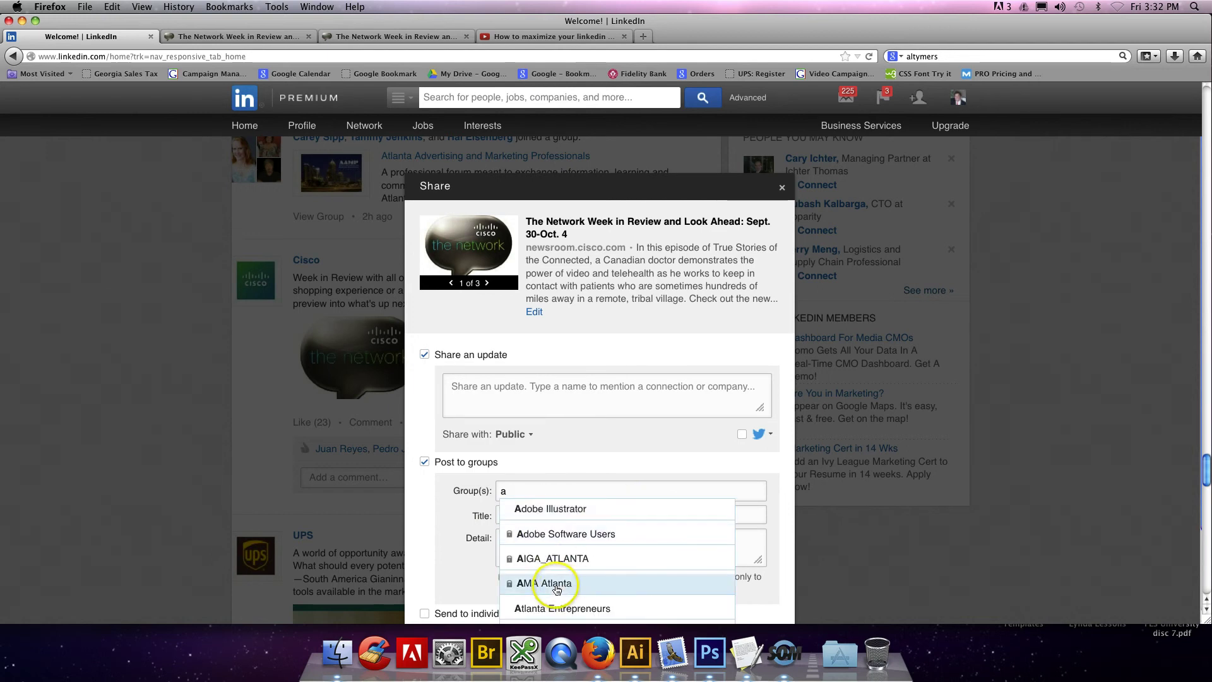
Step: Add the Adobe Illustrator, ThoseinMedia and VideoGame Professionals groups as targets
left_click(573, 515)
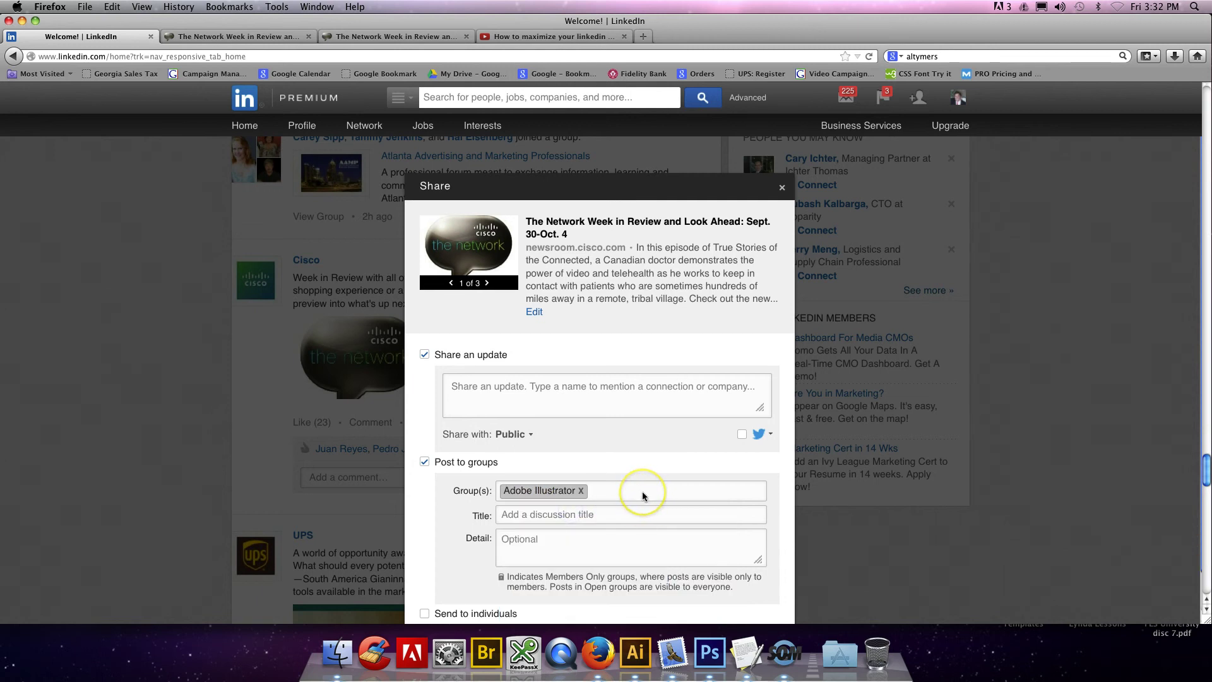
type(" those")
left_click(640, 510)
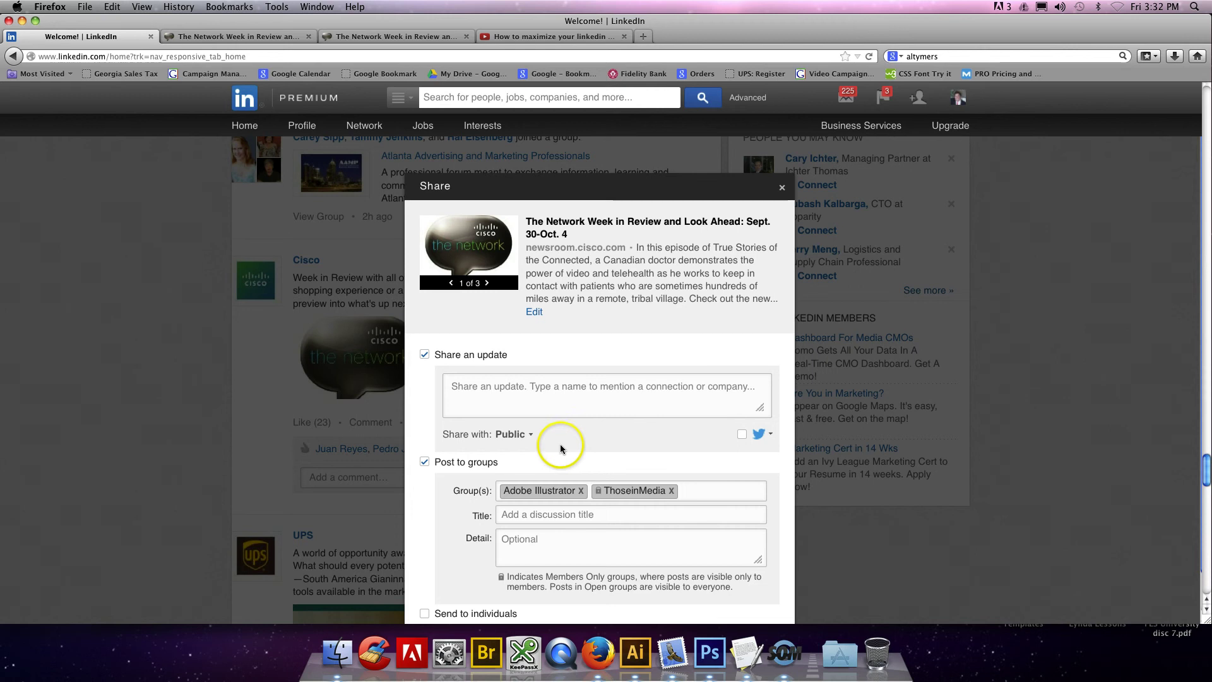
type("vid")
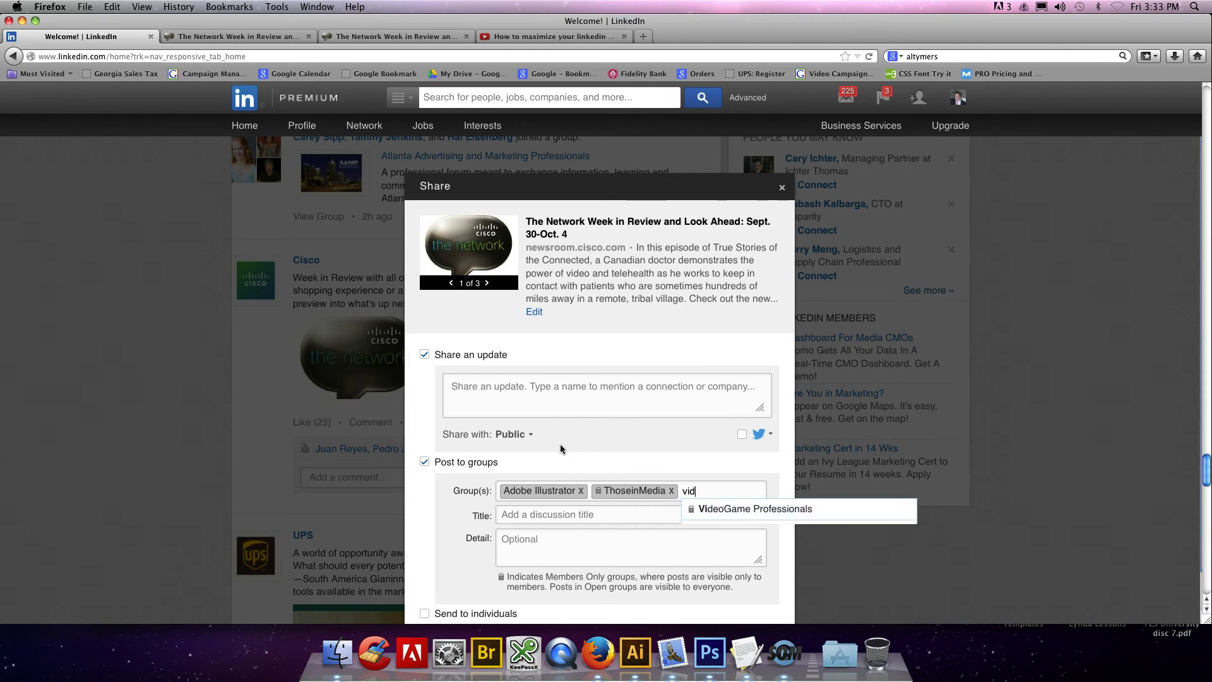
left_click(772, 508)
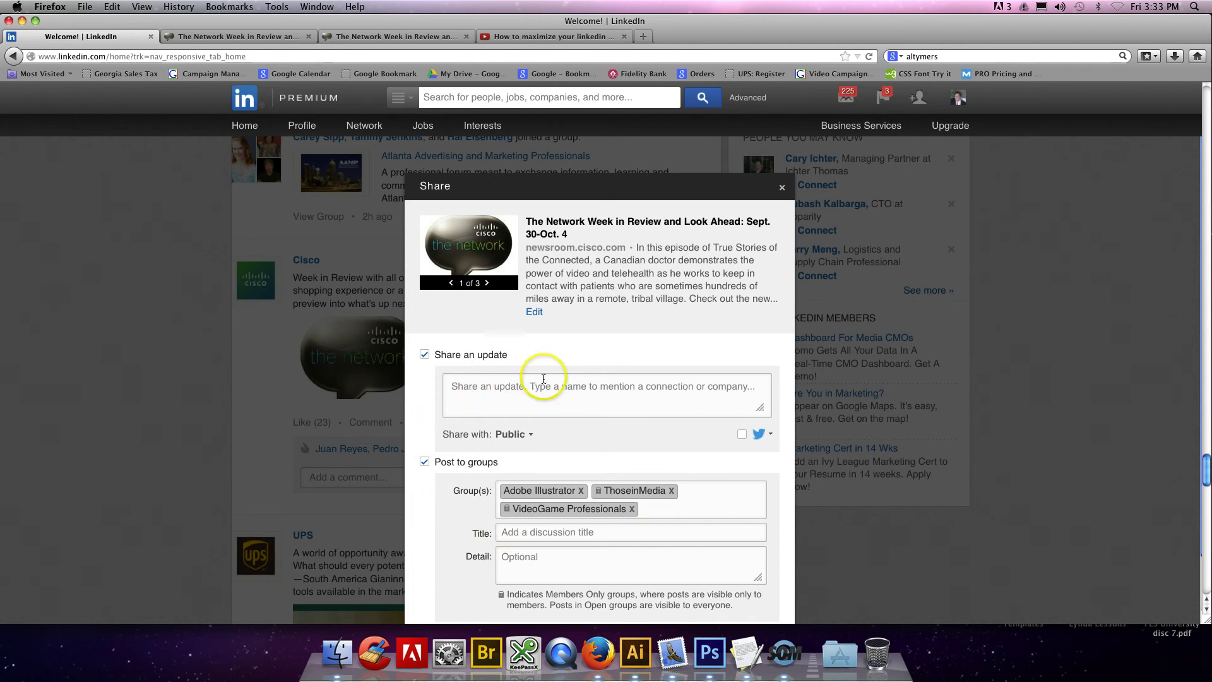
Step: Close the Cisco share dialog without posting anything
left_click(782, 189)
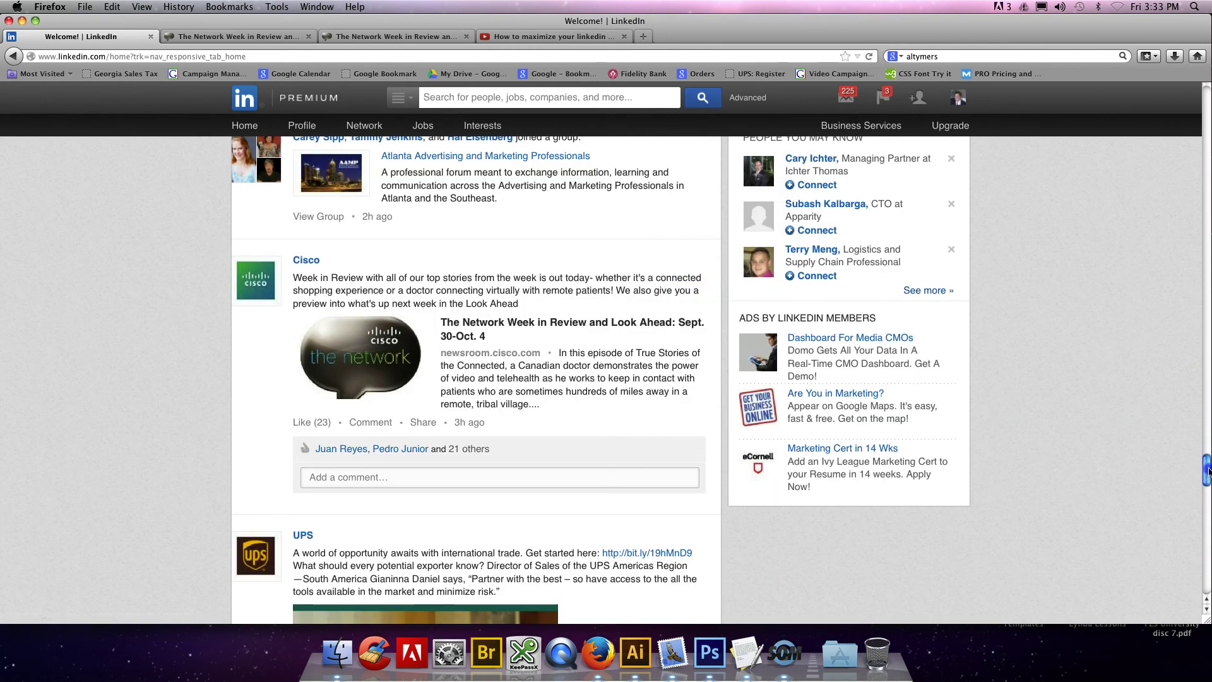
left_click_drag(1206, 471, 1205, 499)
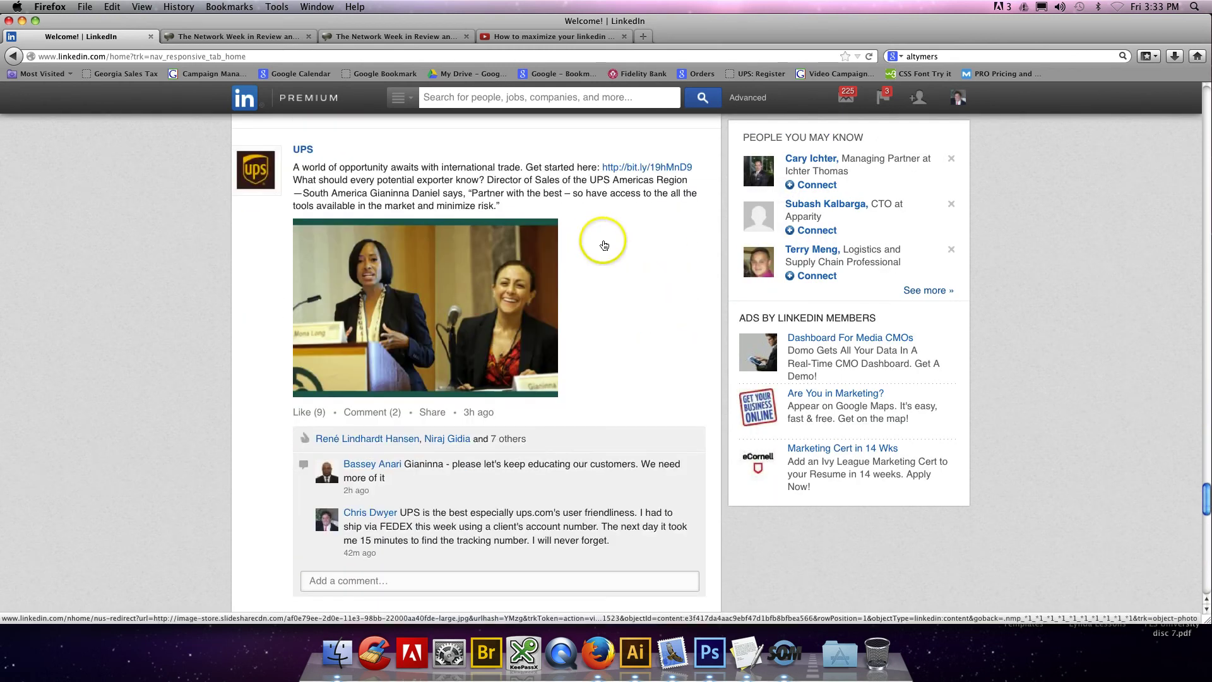